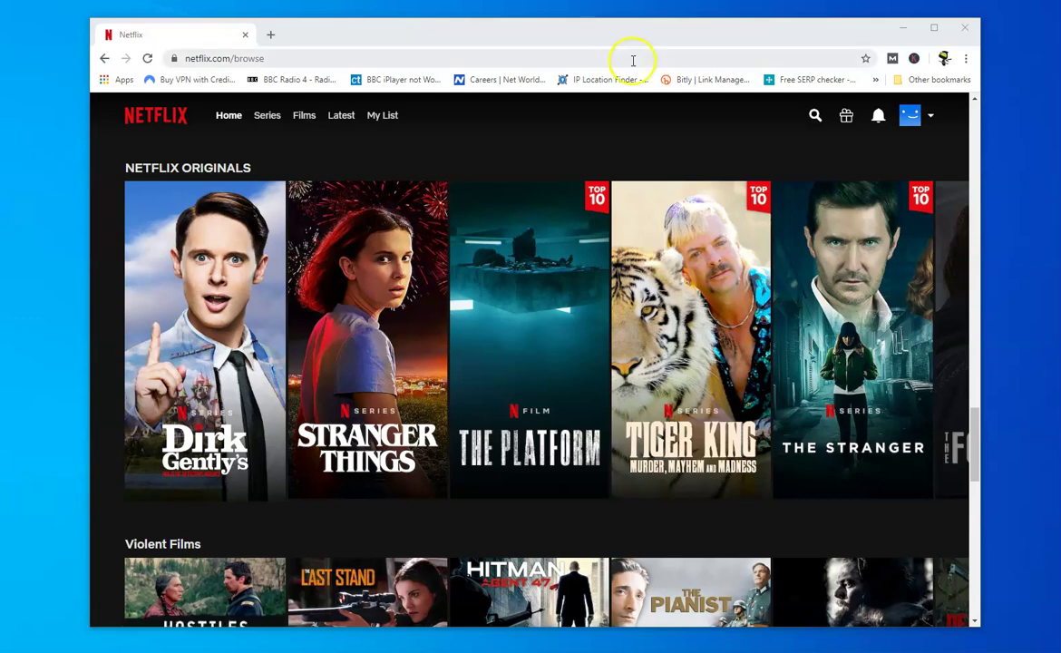
Browse the Netflix home catalogue, from the British Programmes and Netflix Originals rows through to British Films & TV and Award-winning Films.
{"action": "scroll", "coordinate": [523, 154], "scroll_direction": "up", "scroll_amount": 2}
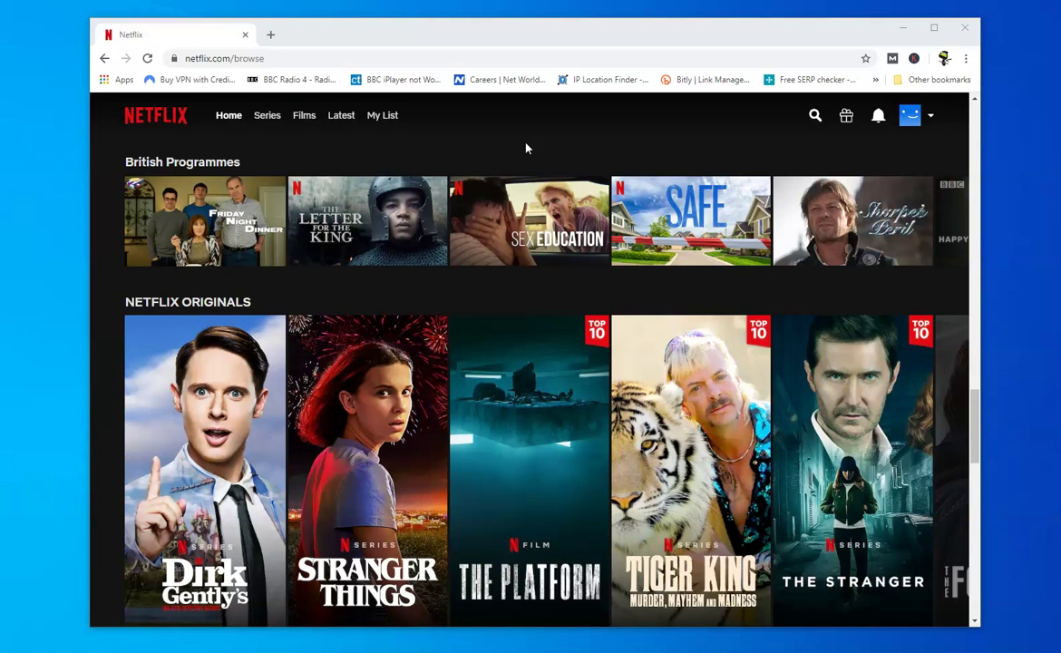
{"action": "left_click", "coordinate": [505, 150]}
{"action": "left_click", "coordinate": [546, 151]}
{"action": "scroll", "coordinate": [612, 136], "scroll_direction": "down", "scroll_amount": 10}
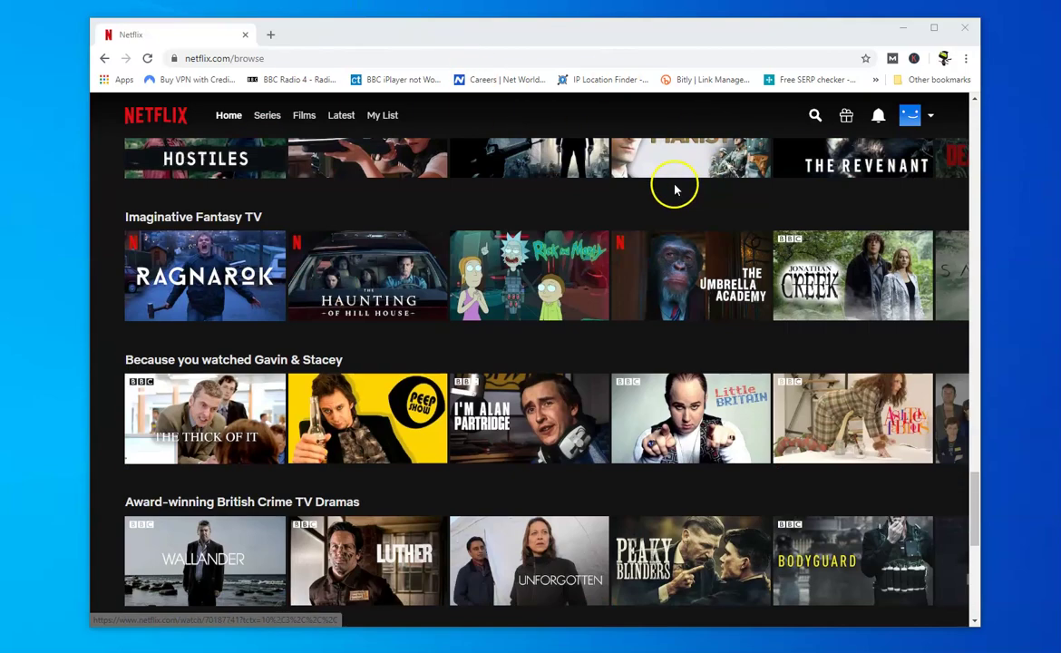
{"action": "scroll", "coordinate": [674, 188], "scroll_direction": "down", "scroll_amount": 4}
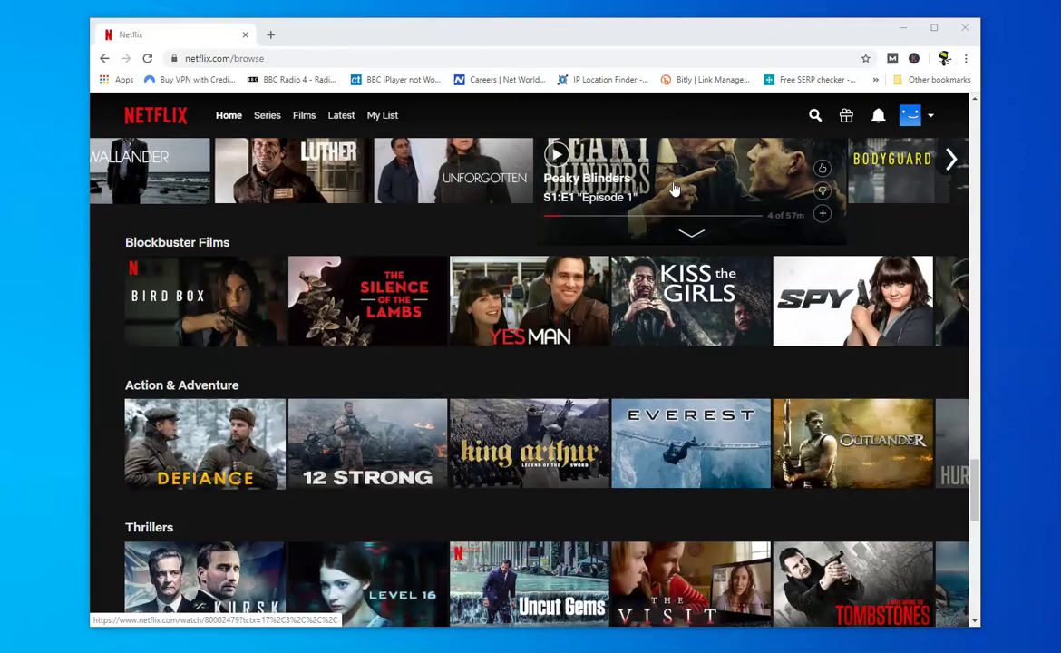
{"action": "scroll", "coordinate": [679, 185], "scroll_direction": "down", "scroll_amount": 10}
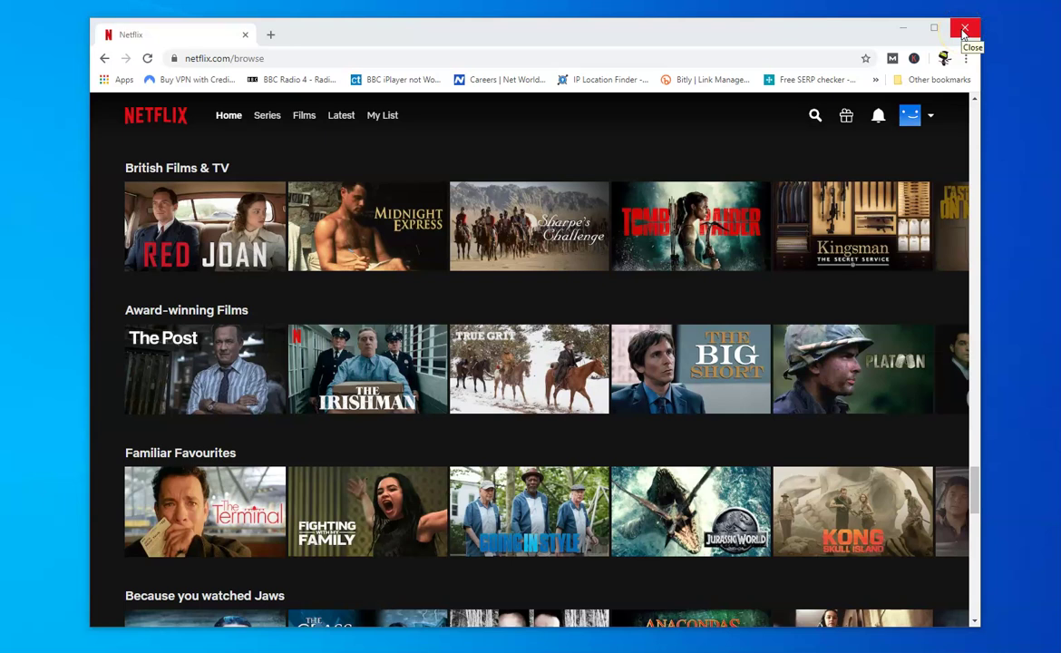
Close the browser window showing Netflix and bring up the NordVPN app running in the background.
{"action": "left_click", "coordinate": [966, 32]}
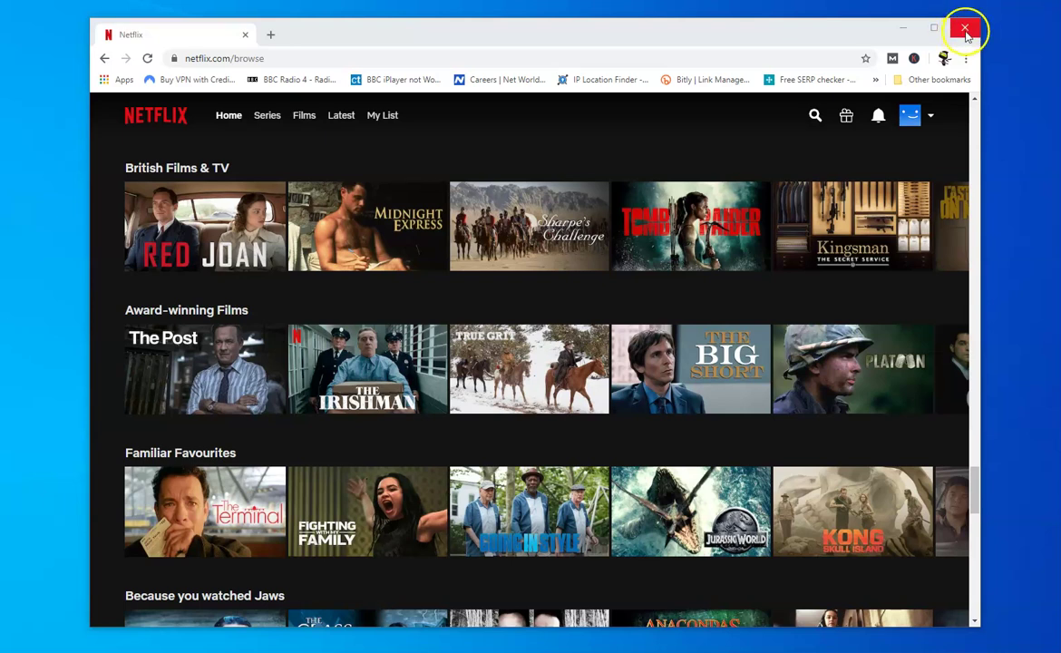
{"action": "left_click", "coordinate": [966, 32]}
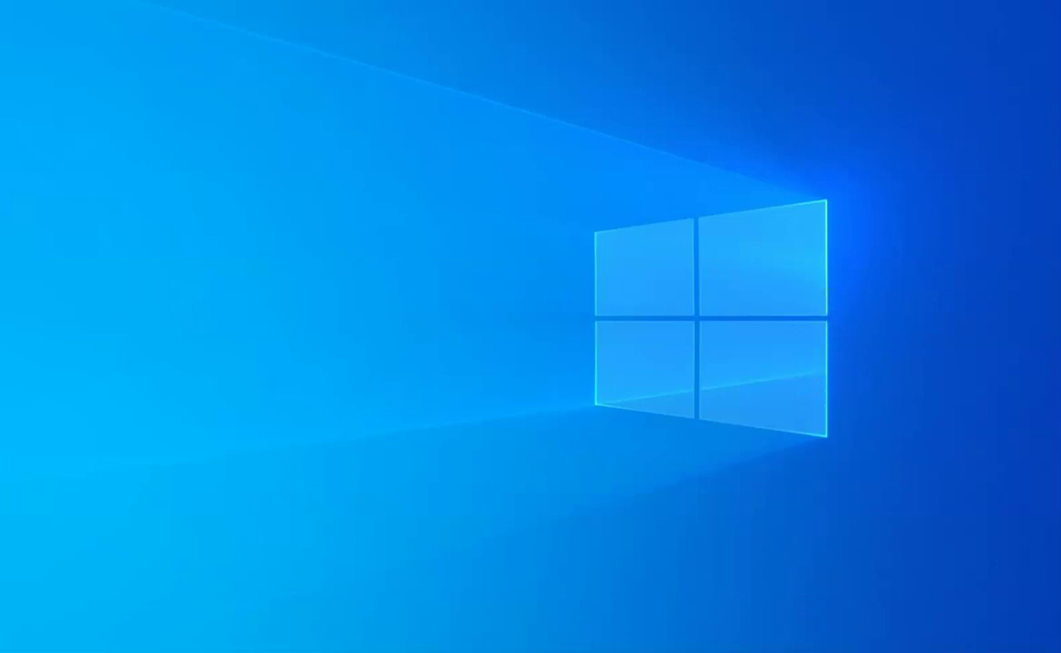
{"action": "left_click", "coordinate": [942, 652]}
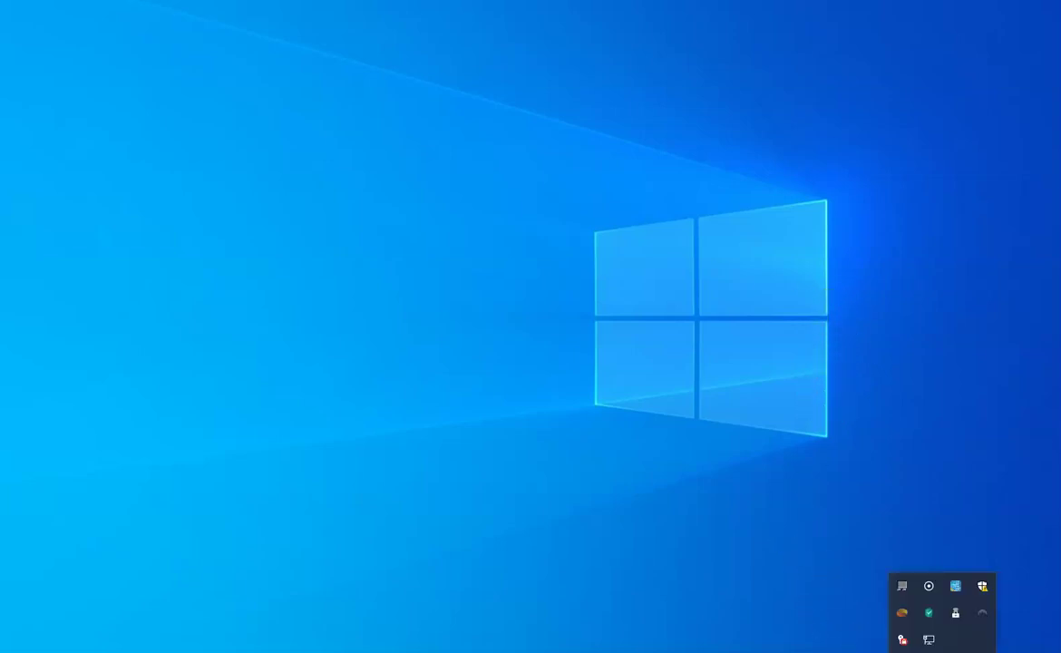
{"action": "left_click", "coordinate": [985, 616]}
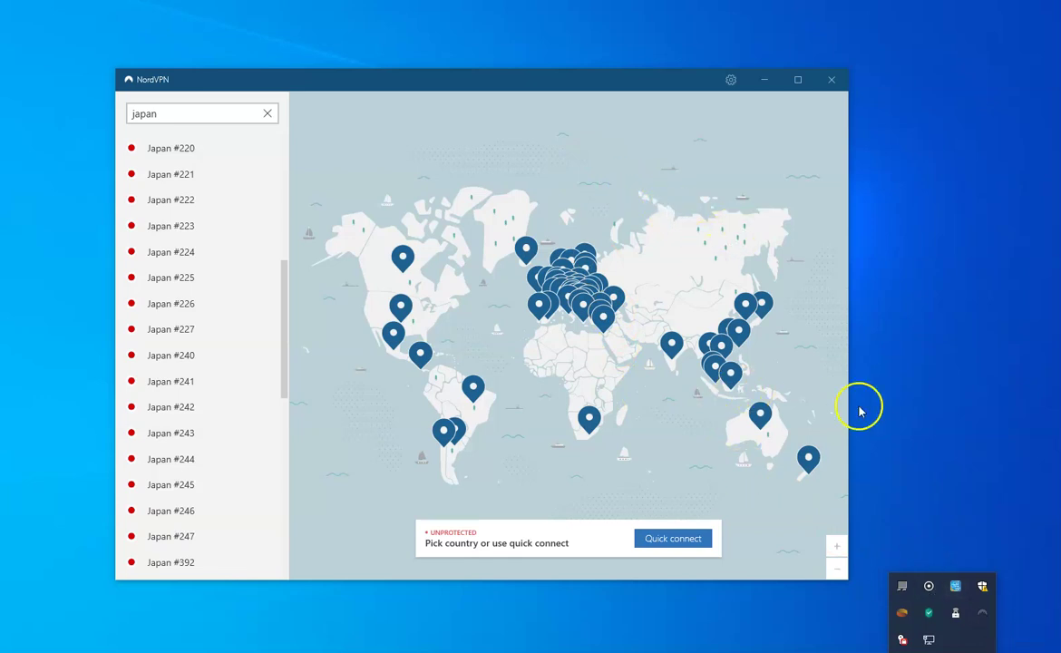
{"action": "left_click", "coordinate": [612, 80]}
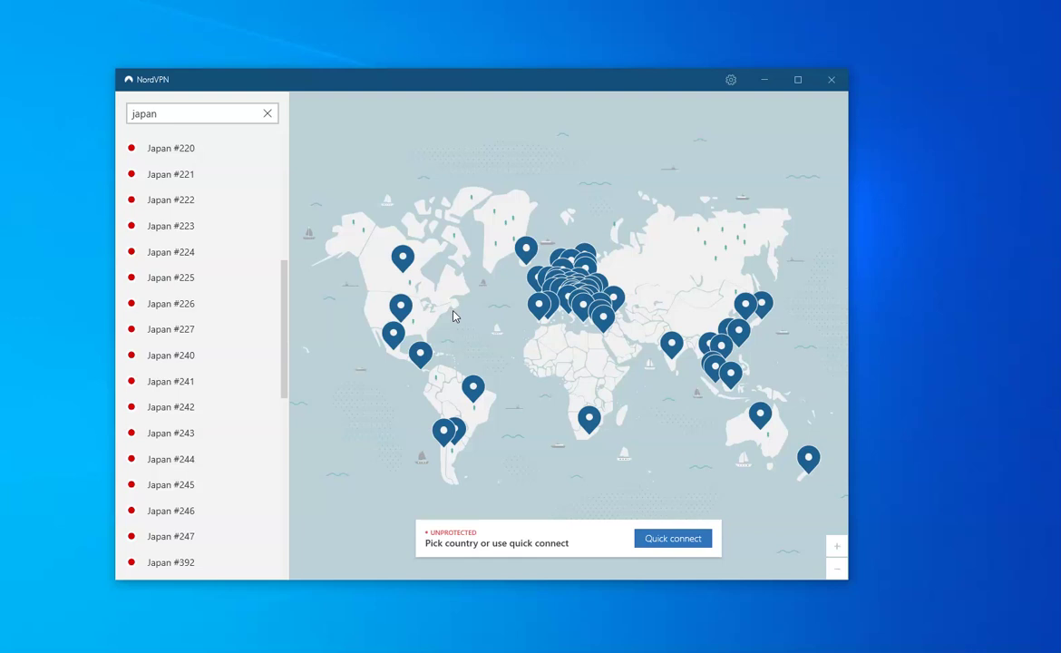
{"action": "left_click", "coordinate": [487, 271]}
Look through the Japan servers in the NordVPN search results and connect to Japan #224.
{"action": "left_click", "coordinate": [189, 111]}
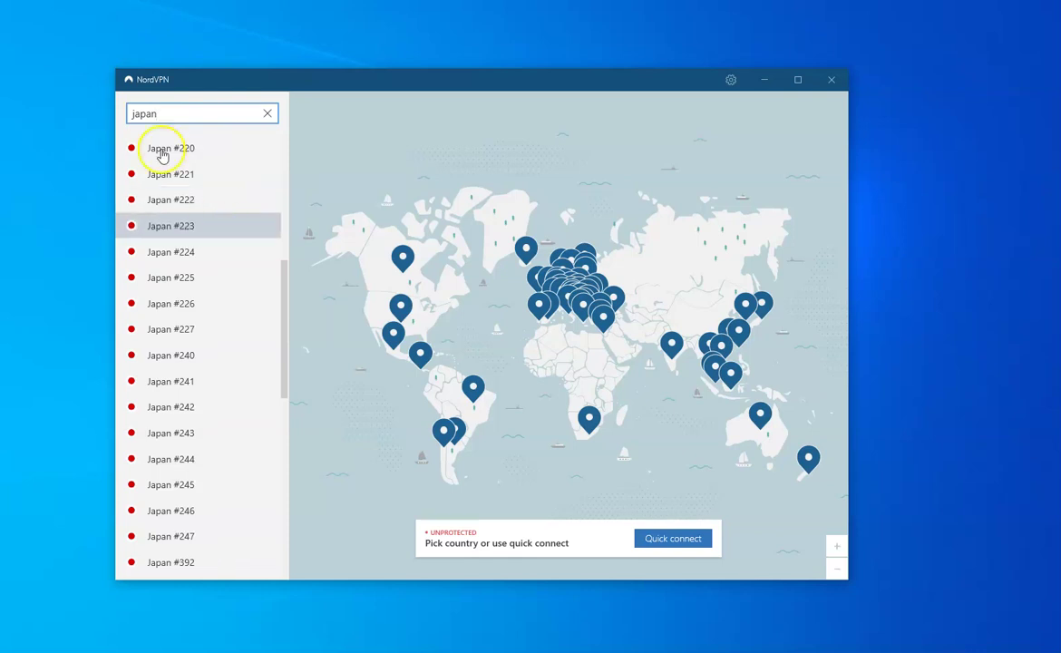
{"action": "scroll", "coordinate": [202, 267], "scroll_direction": "down", "scroll_amount": 4}
{"action": "scroll", "coordinate": [202, 267], "scroll_direction": "down", "scroll_amount": 2}
{"action": "scroll", "coordinate": [204, 268], "scroll_direction": "up", "scroll_amount": 3}
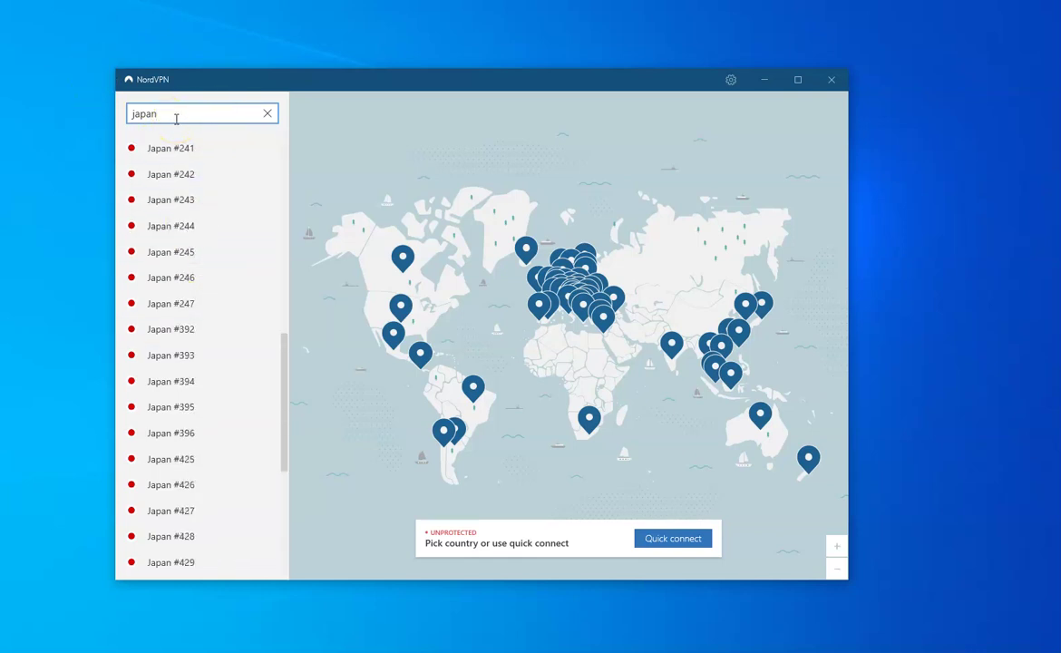
{"action": "scroll", "coordinate": [201, 343], "scroll_direction": "down", "scroll_amount": 3}
{"action": "scroll", "coordinate": [210, 332], "scroll_direction": "up", "scroll_amount": 3}
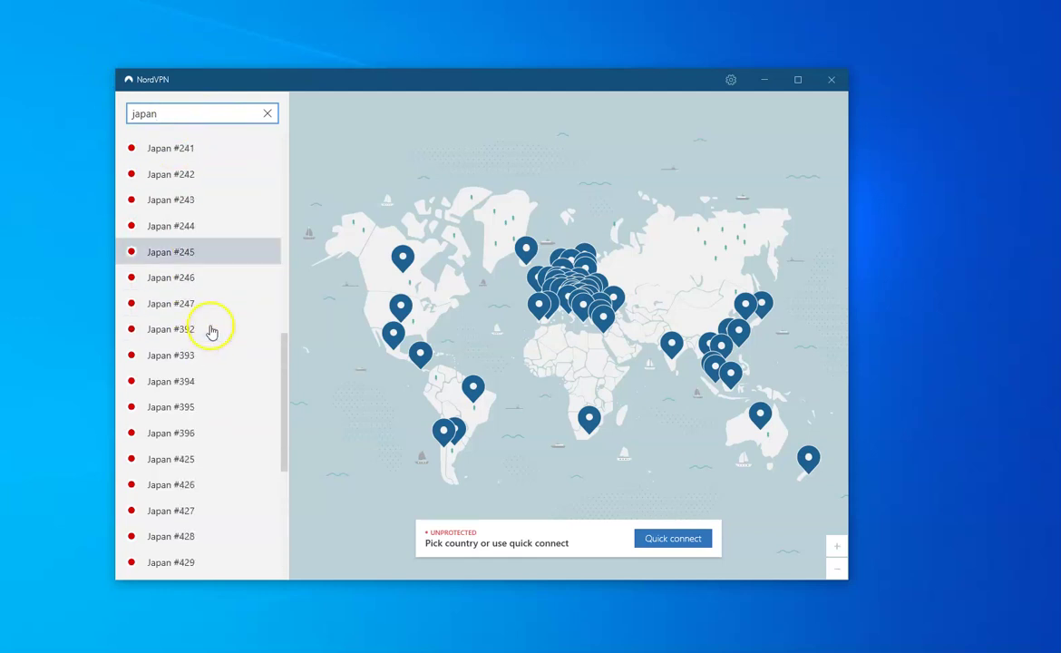
{"action": "scroll", "coordinate": [211, 332], "scroll_direction": "down", "scroll_amount": 3}
{"action": "scroll", "coordinate": [220, 316], "scroll_direction": "up", "scroll_amount": 8}
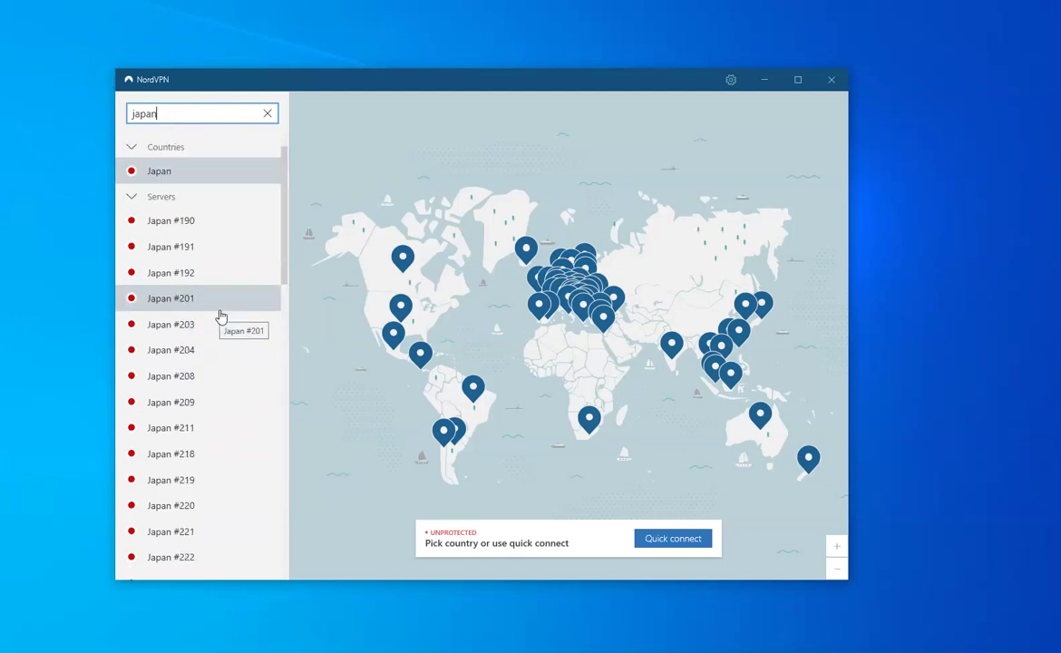
{"action": "scroll", "coordinate": [221, 315], "scroll_direction": "down", "scroll_amount": 1}
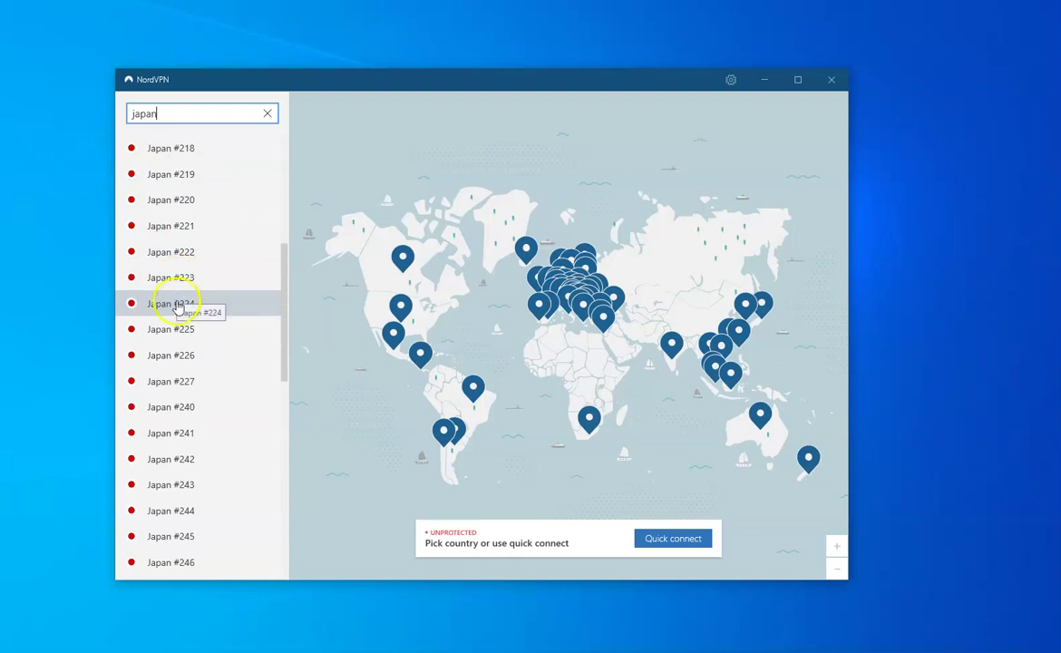
{"action": "left_click", "coordinate": [179, 308]}
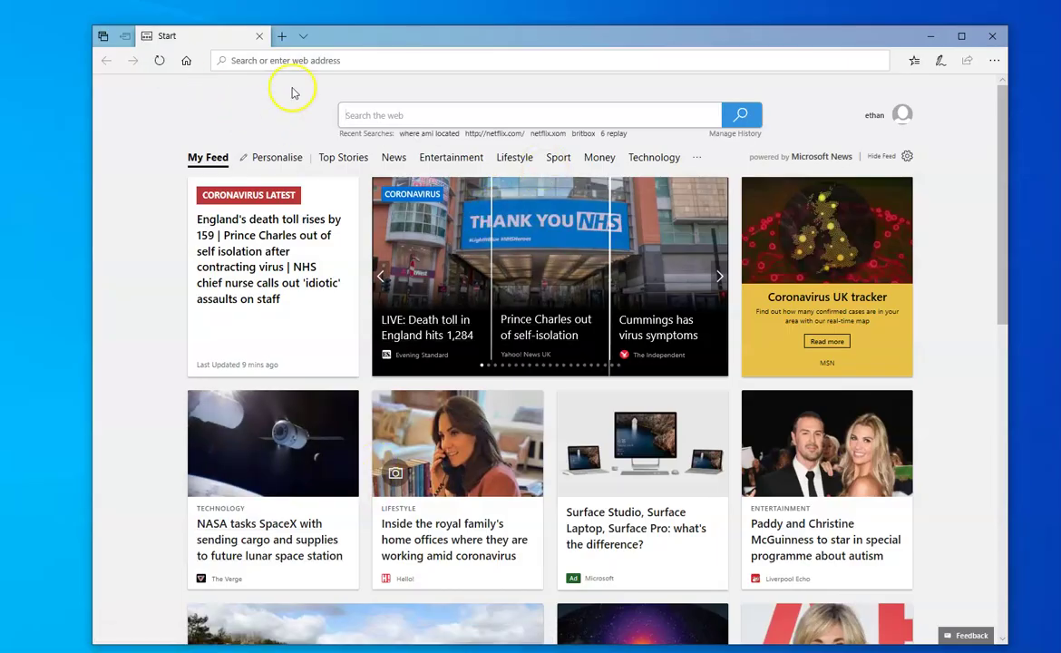
Load netflix.com in the Microsoft Edge window.
{"action": "type", "text": "net"}
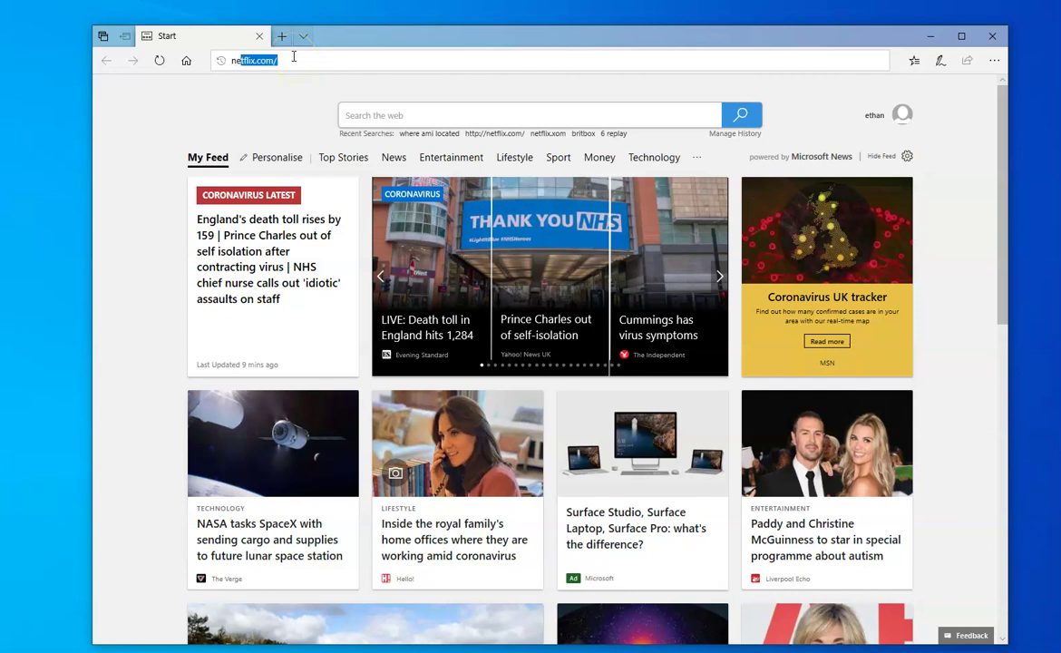
{"action": "key", "text": "Return"}
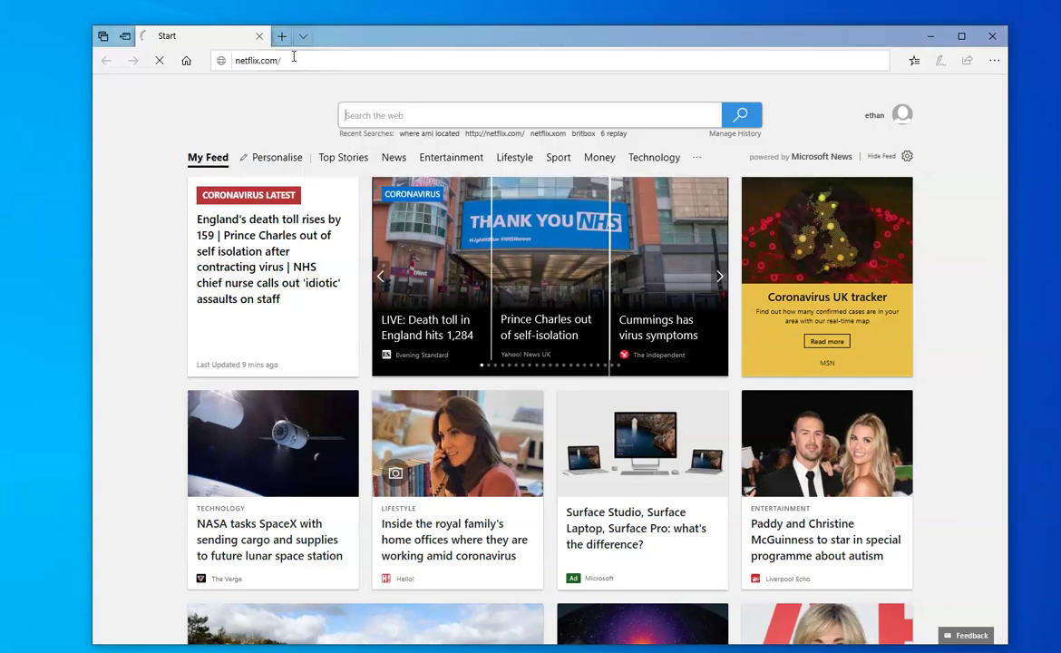
{"action": "left_click", "coordinate": [360, 52]}
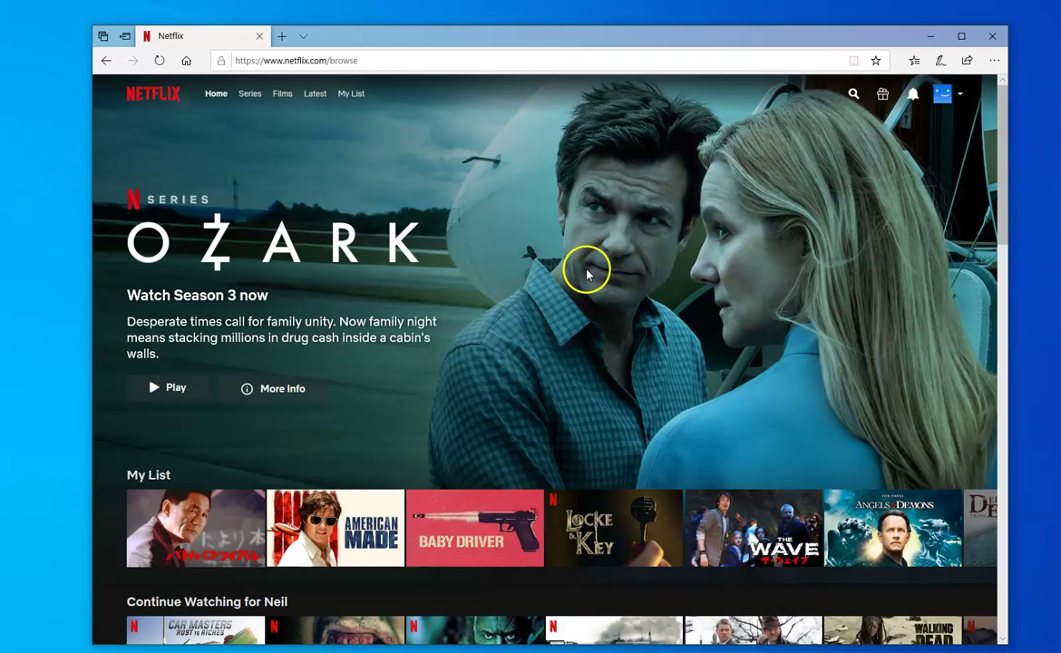
Examine the Netflix home catalogue down to the Top 10 in Japan Today row, and return to the My List row.
{"action": "scroll", "coordinate": [563, 270], "scroll_direction": "down", "scroll_amount": 3}
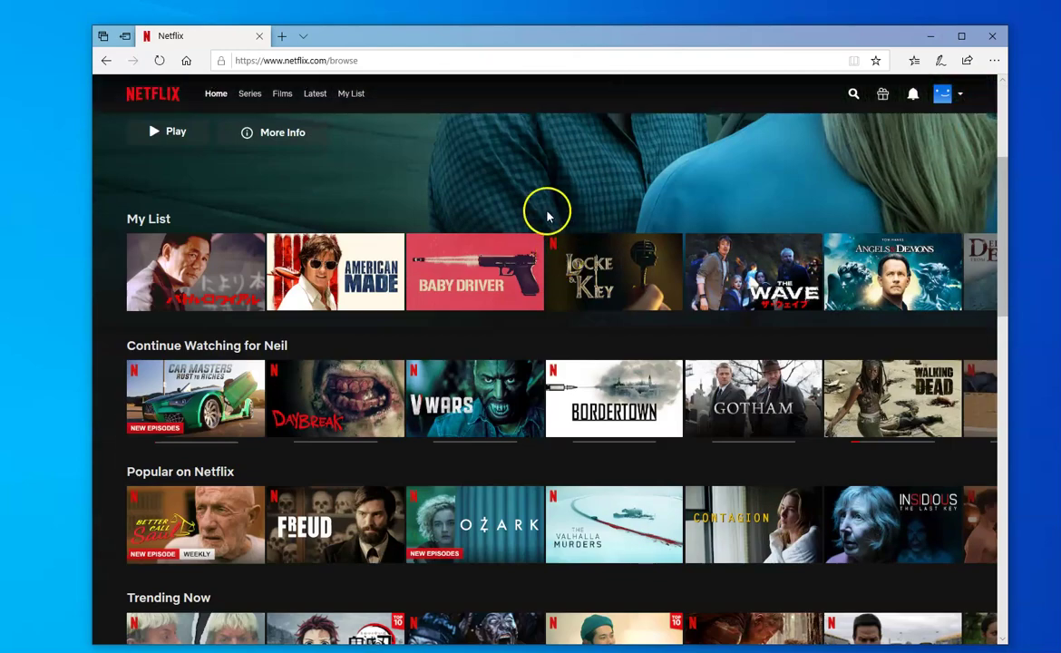
{"action": "scroll", "coordinate": [624, 218], "scroll_direction": "up", "scroll_amount": 3}
{"action": "scroll", "coordinate": [630, 218], "scroll_direction": "down", "scroll_amount": 5}
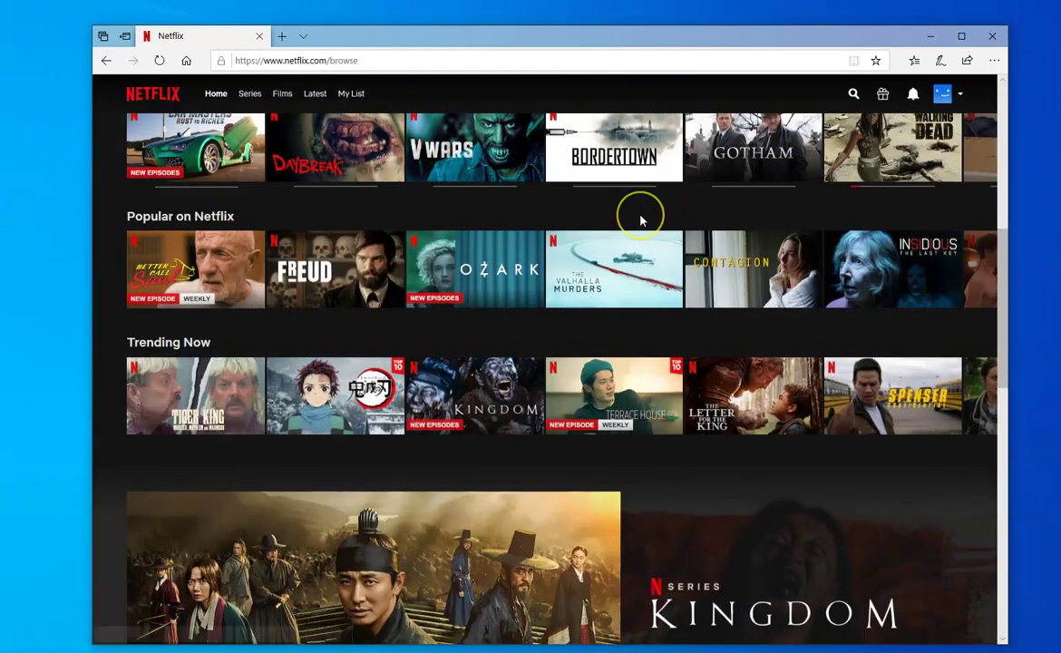
{"action": "scroll", "coordinate": [641, 220], "scroll_direction": "up", "scroll_amount": 2}
{"action": "scroll", "coordinate": [640, 221], "scroll_direction": "down", "scroll_amount": 2}
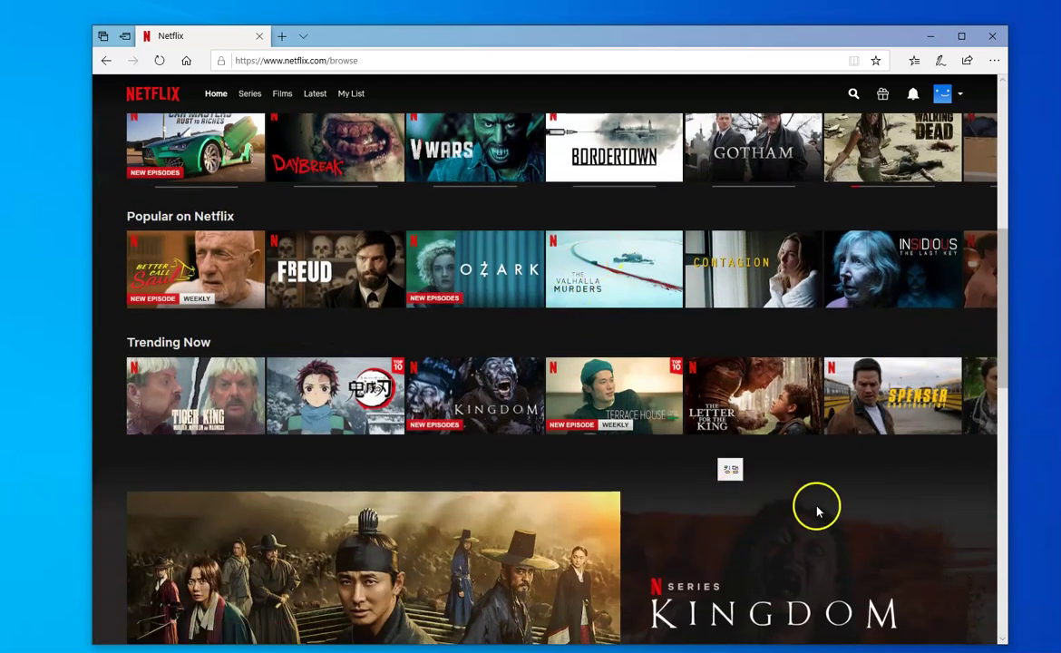
{"action": "scroll", "coordinate": [818, 434], "scroll_direction": "down", "scroll_amount": 5}
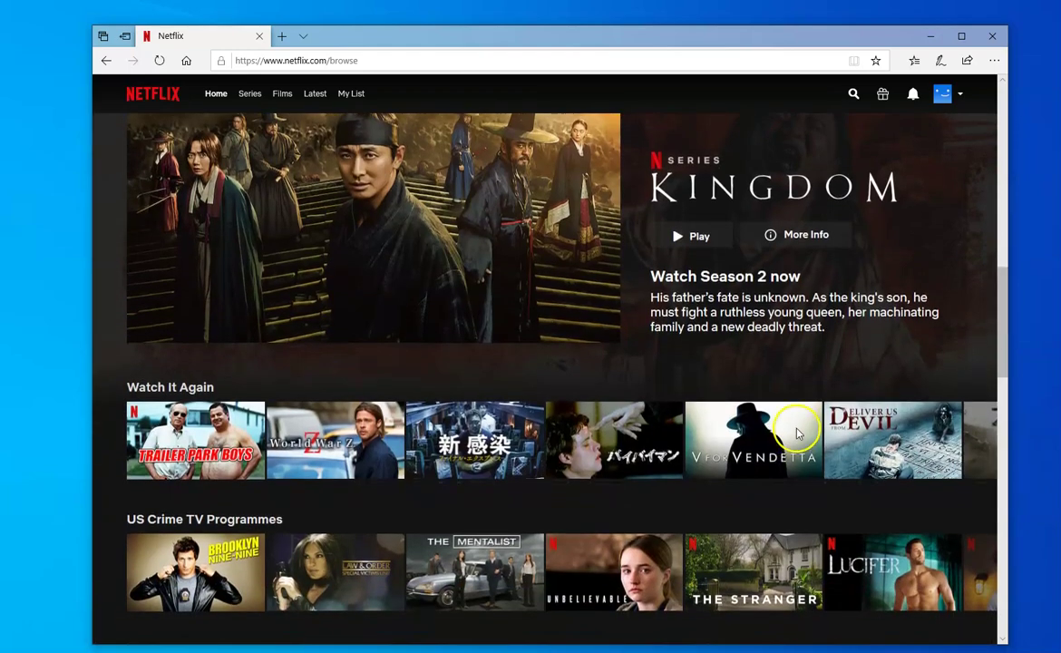
{"action": "scroll", "coordinate": [796, 434], "scroll_direction": "down", "scroll_amount": 5}
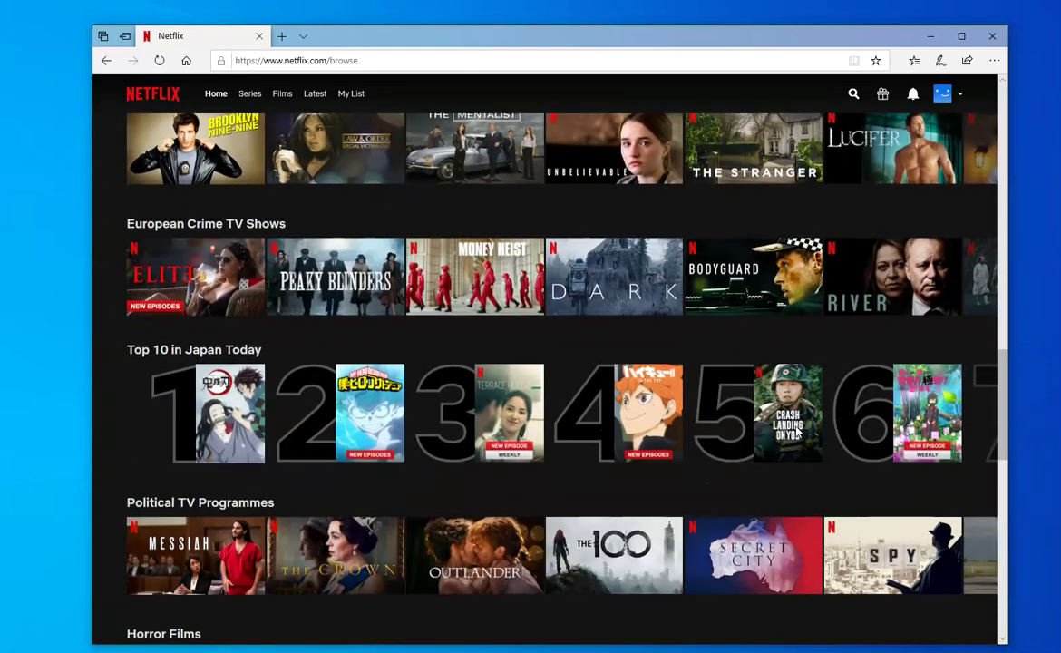
{"action": "mouse_move", "coordinate": [223, 412]}
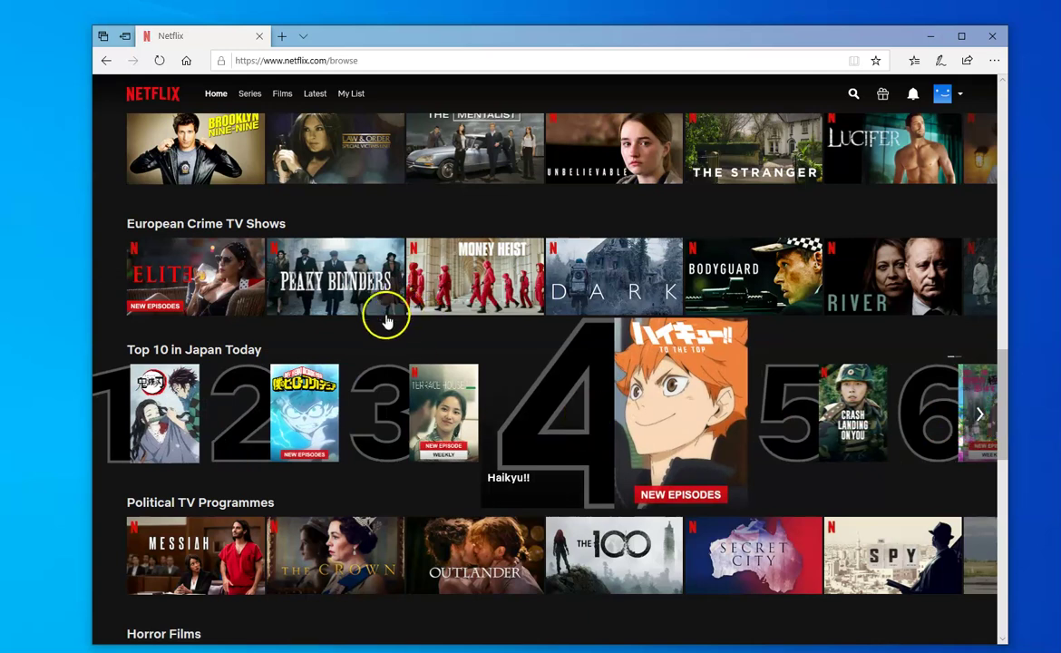
{"action": "scroll", "coordinate": [1002, 413], "scroll_direction": "up", "scroll_amount": 1}
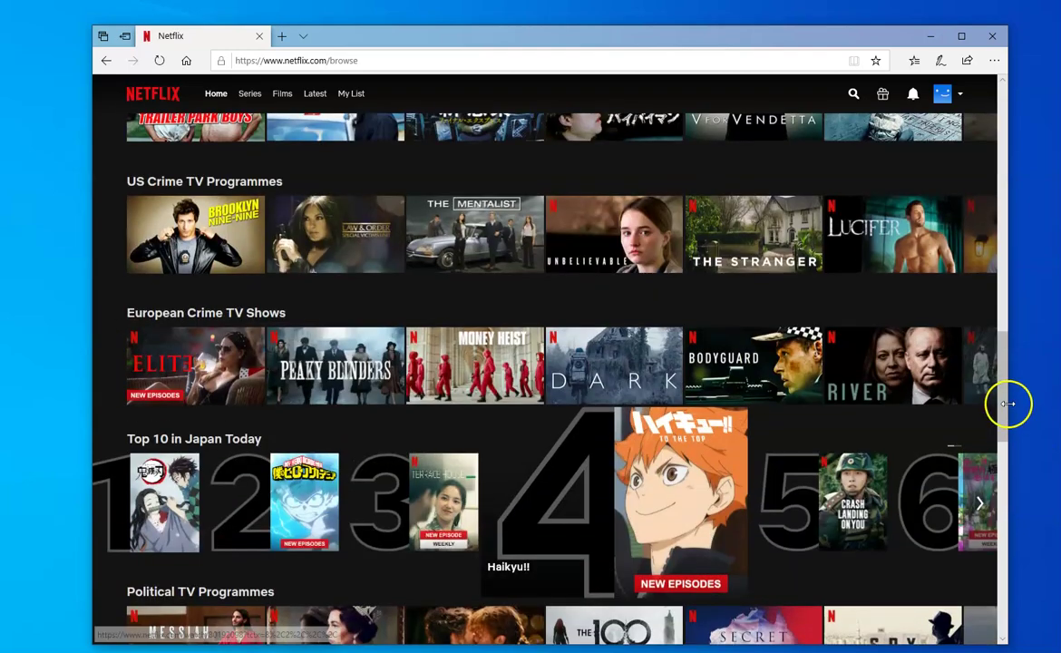
{"action": "left_click_drag", "start_coordinate": [1007, 399], "coordinate": [1014, 171]}
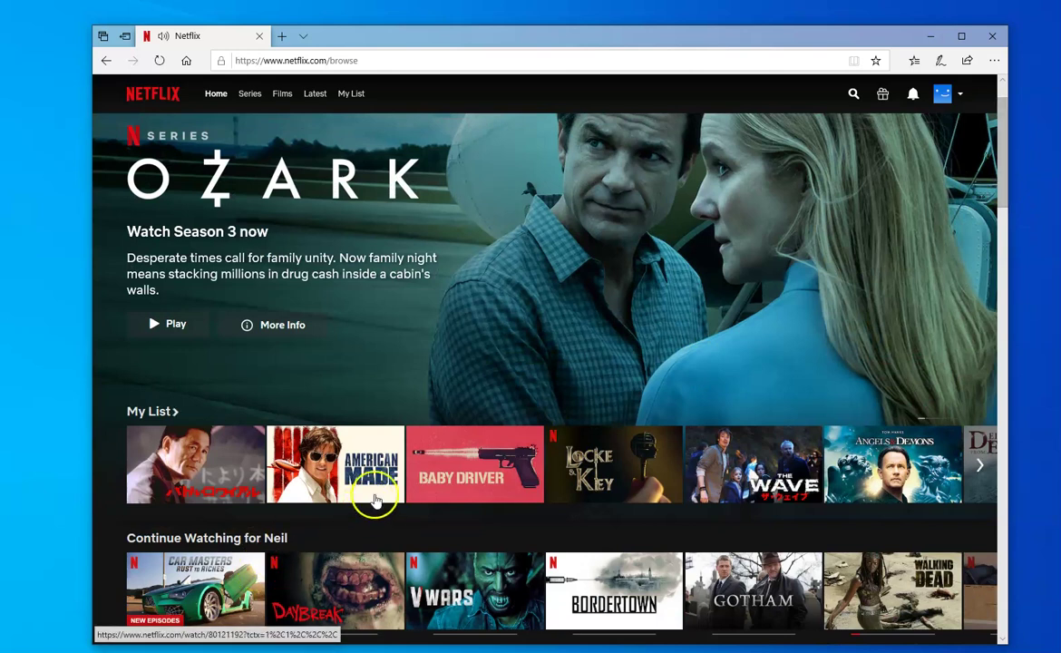
{"action": "mouse_move", "coordinate": [470, 463]}
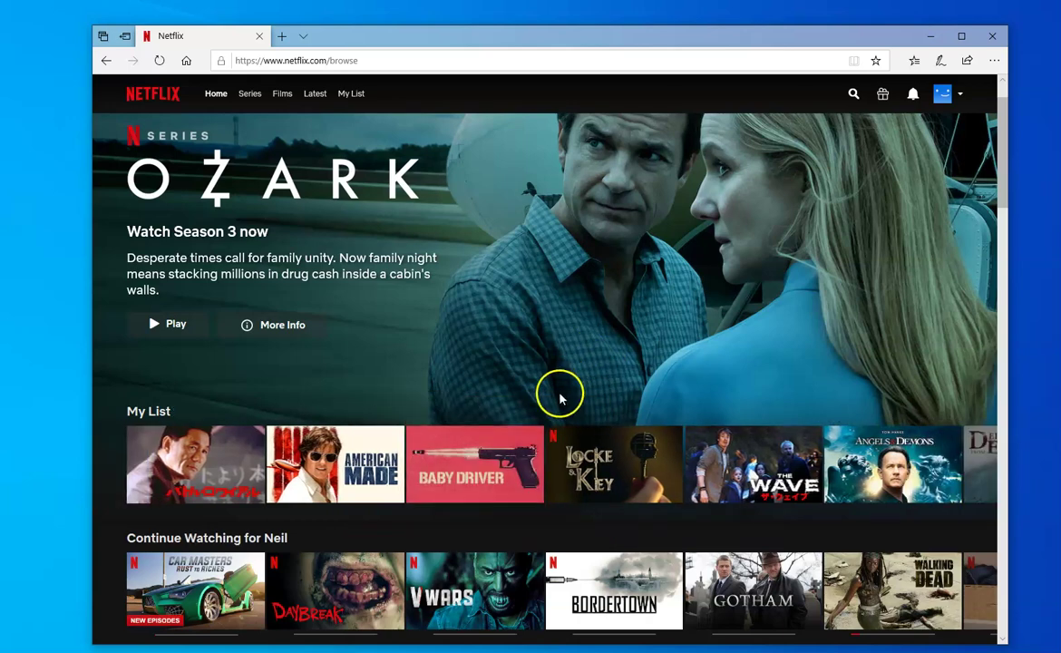
Find 7SEEDS in the Top 10 in Japan Today row and expand its title details.
{"action": "scroll", "coordinate": [560, 399], "scroll_direction": "down", "scroll_amount": 2}
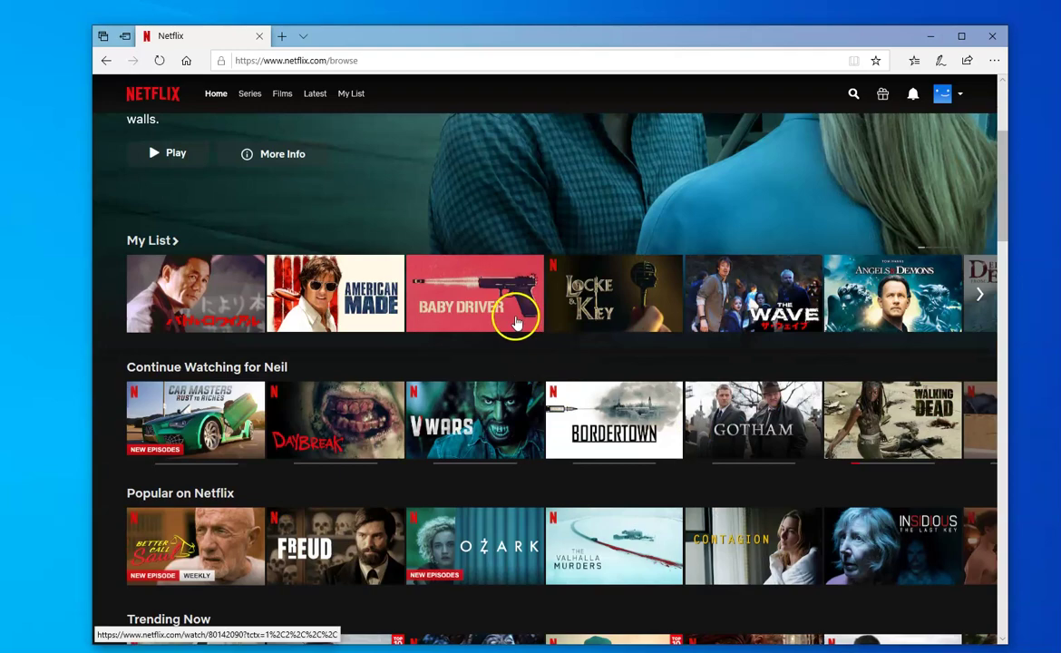
{"action": "scroll", "coordinate": [562, 349], "scroll_direction": "down", "scroll_amount": 12}
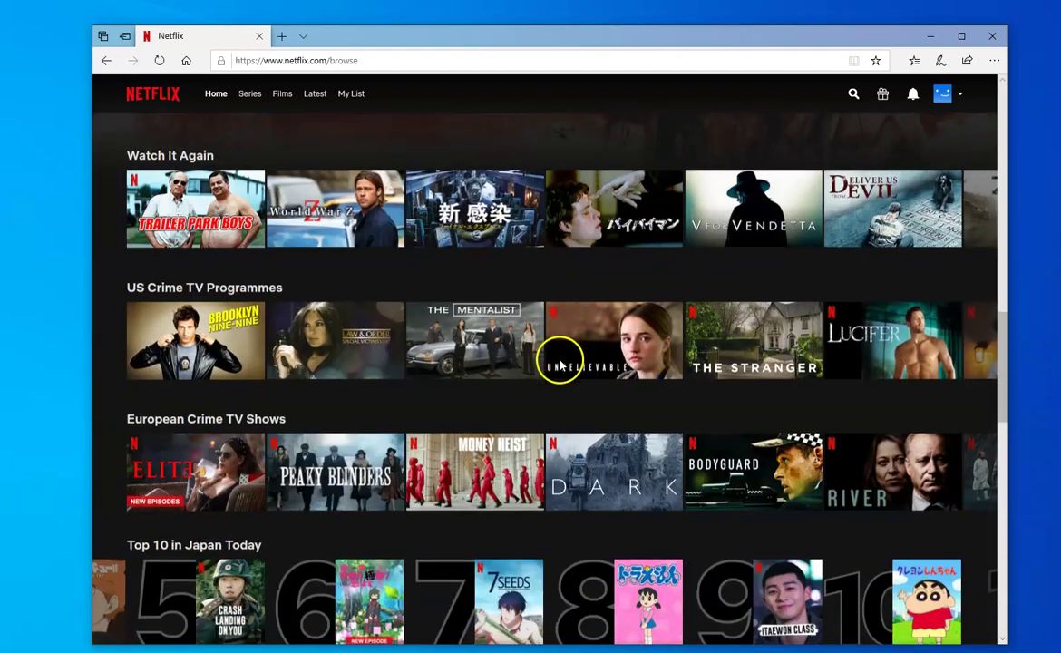
{"action": "scroll", "coordinate": [561, 360], "scroll_direction": "down", "scroll_amount": 3}
{"action": "scroll", "coordinate": [561, 356], "scroll_direction": "up", "scroll_amount": 1}
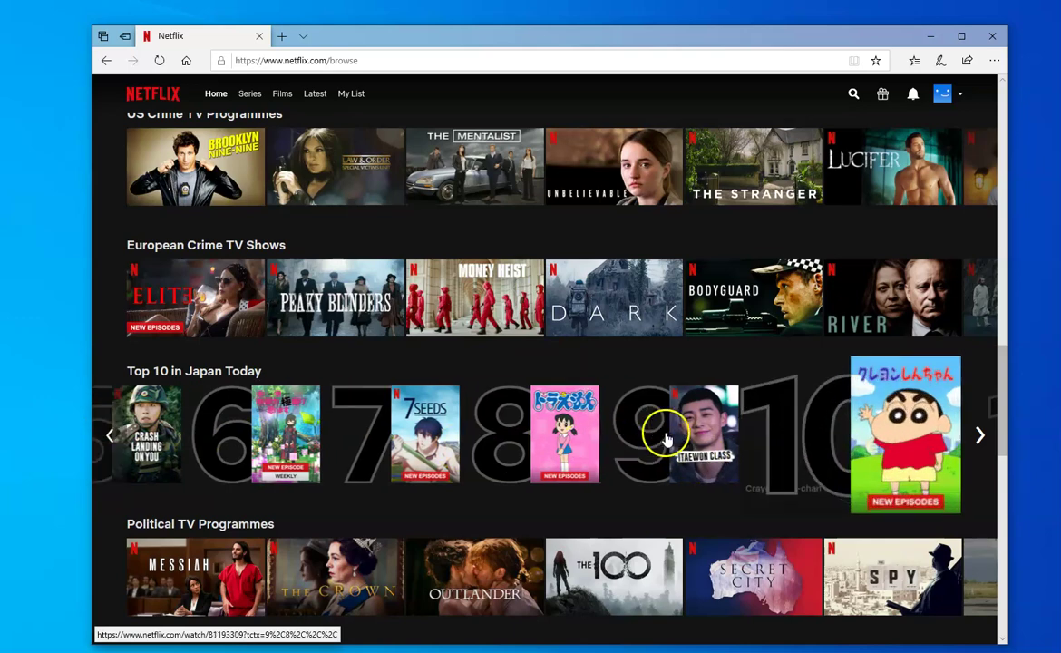
{"action": "mouse_move", "coordinate": [506, 442]}
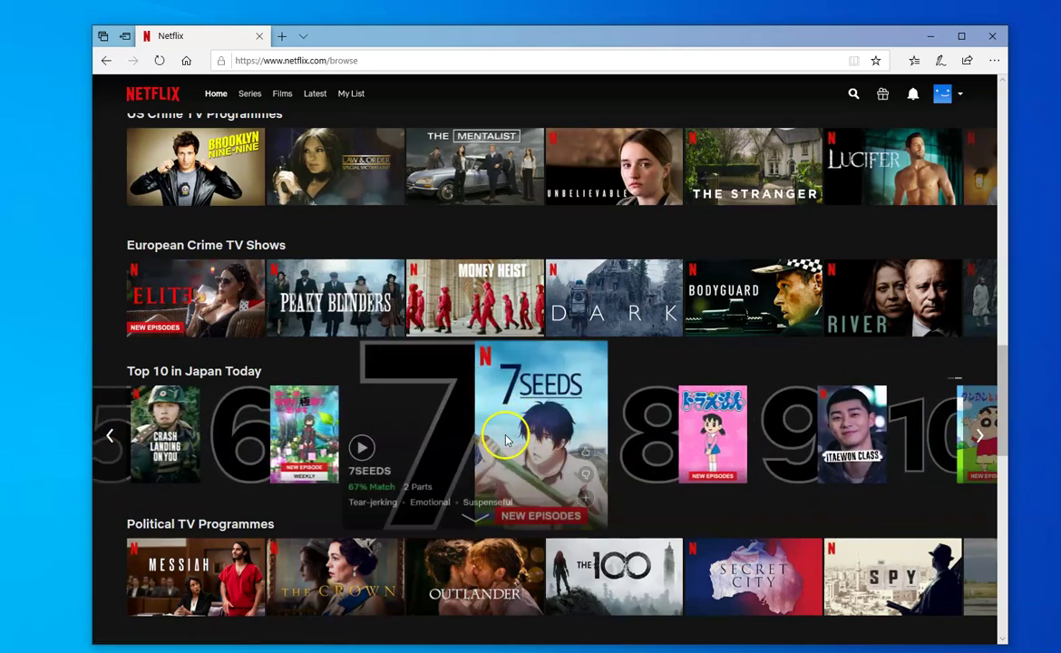
{"action": "left_click", "coordinate": [473, 516]}
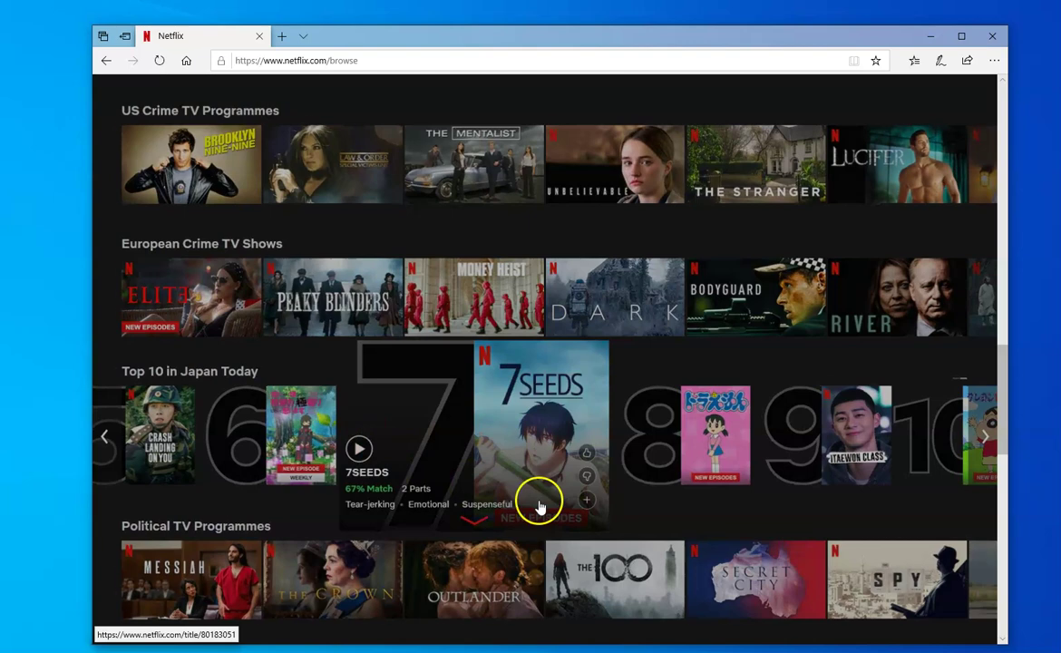